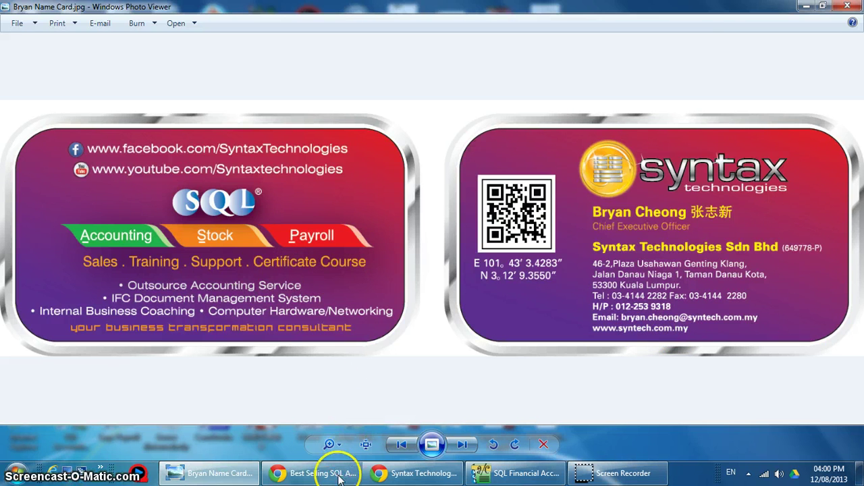
pyautogui.click(379, 475)
pyautogui.click(314, 473)
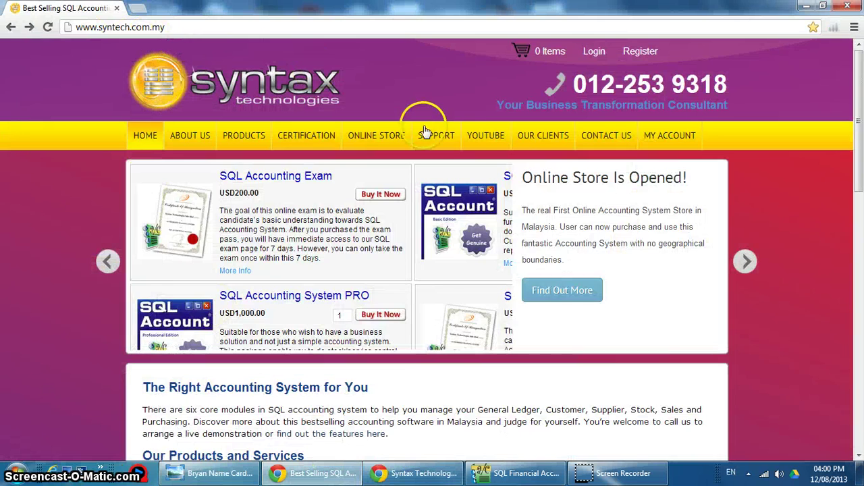
# - Open the site's YouTube page and expand '1. Tutorial Video - SQL Sistem Perakaunan' before switching to Facebook
pyautogui.click(476, 136)
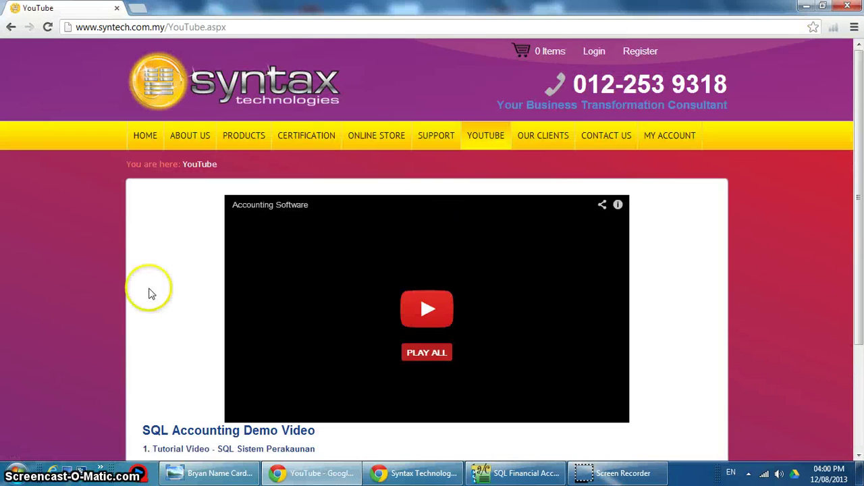
pyautogui.scroll(-2, 23, 284)
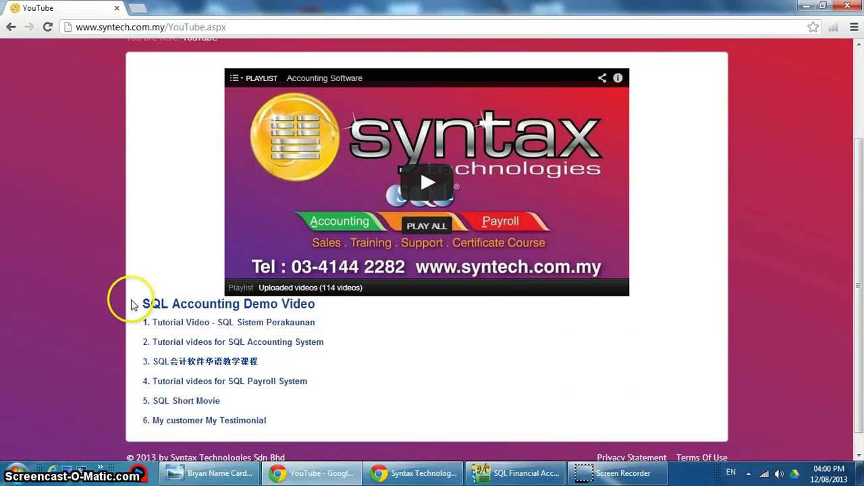
pyautogui.click(157, 323)
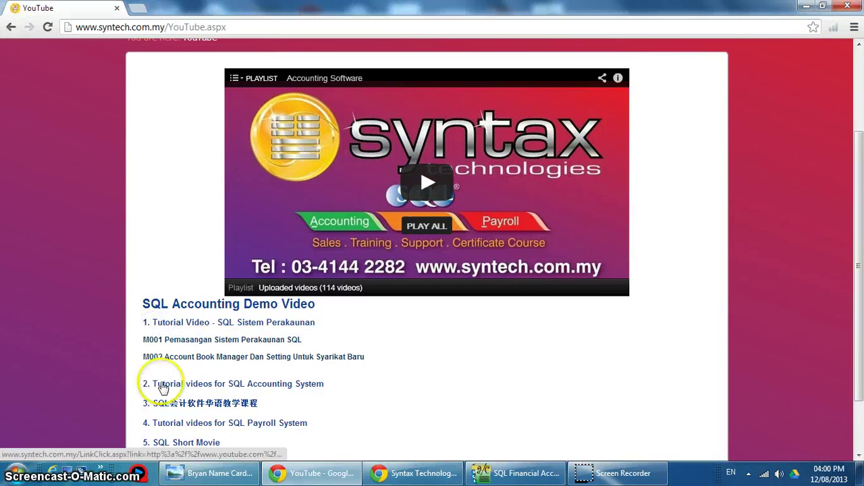
pyautogui.scroll(-1, 238, 410)
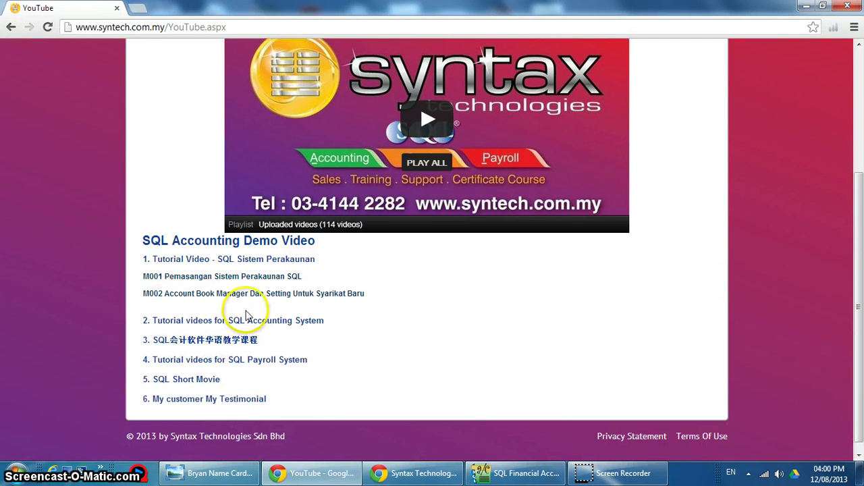
pyautogui.click(413, 473)
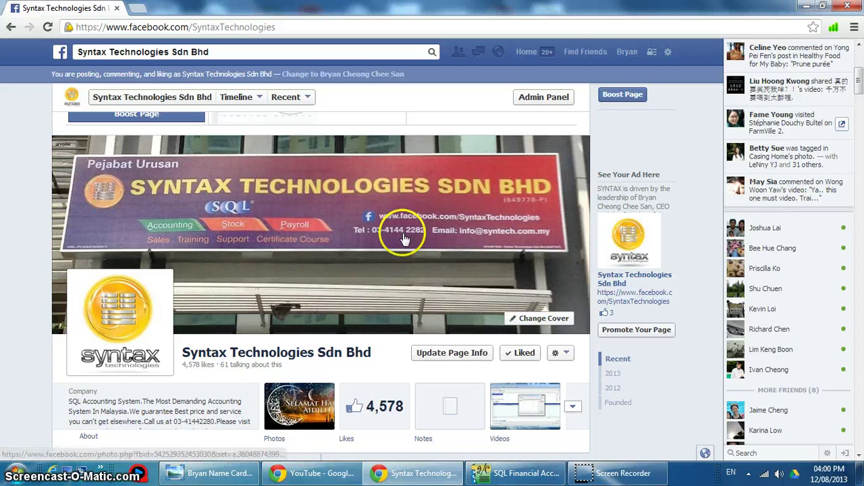
# - Scroll through the Syntax Technologies Sdn Bhd Facebook timeline, then switch to SQL Financial Accounting
pyautogui.scroll(-3, 402, 236)
pyautogui.scroll(-3, 400, 233)
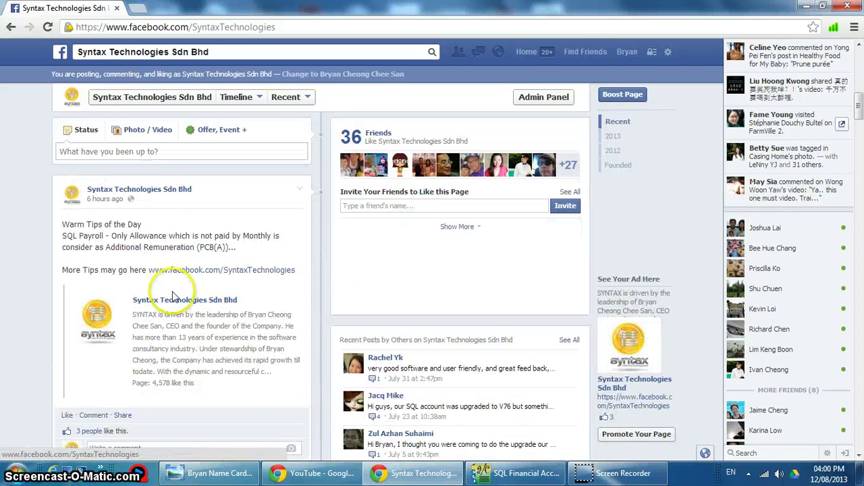
pyautogui.scroll(-4, 163, 300)
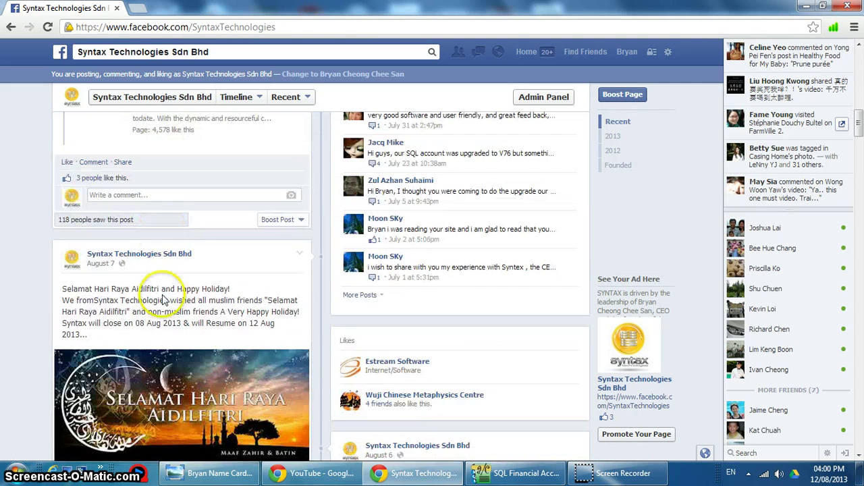
pyautogui.scroll(2, 389, 378)
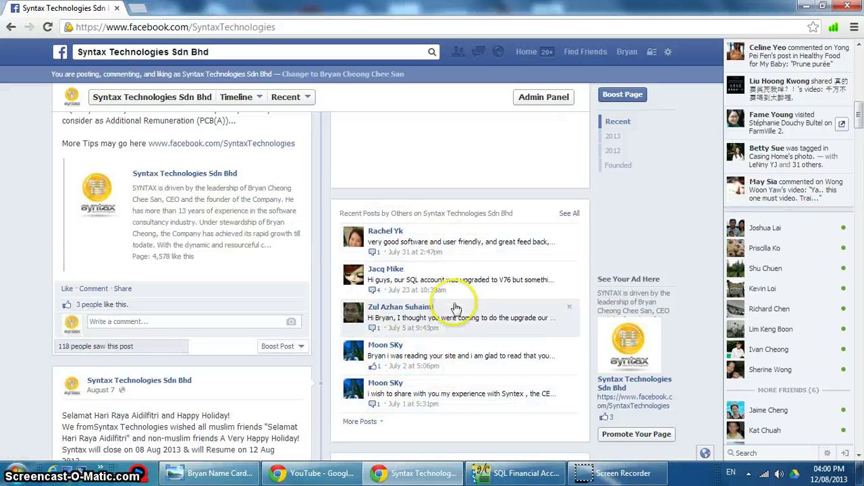
pyautogui.scroll(-4, 458, 294)
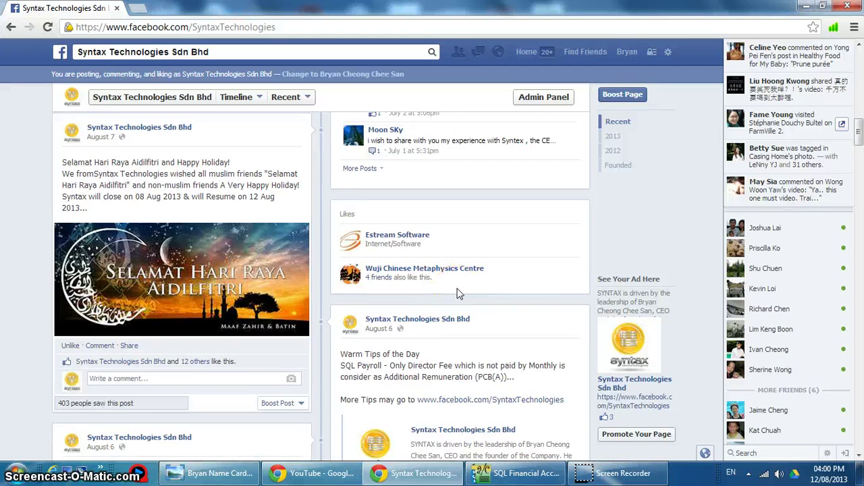
pyautogui.scroll(-4, 458, 293)
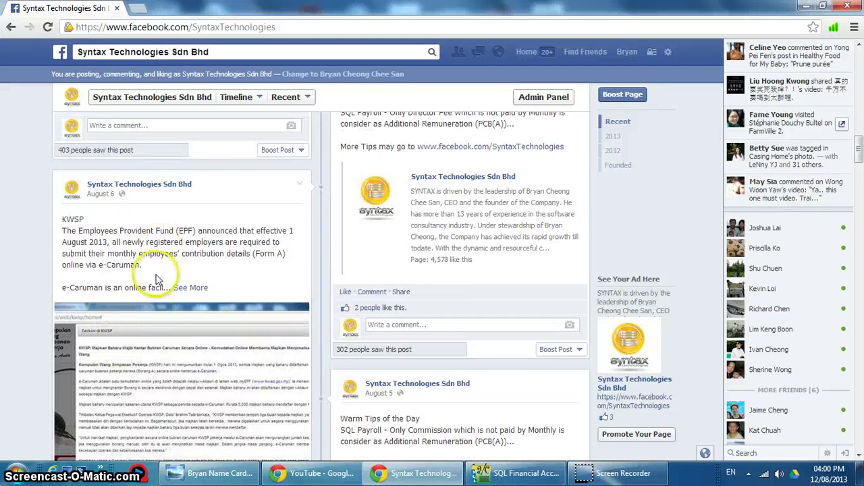
pyautogui.scroll(4, 151, 311)
pyautogui.scroll(15, 151, 316)
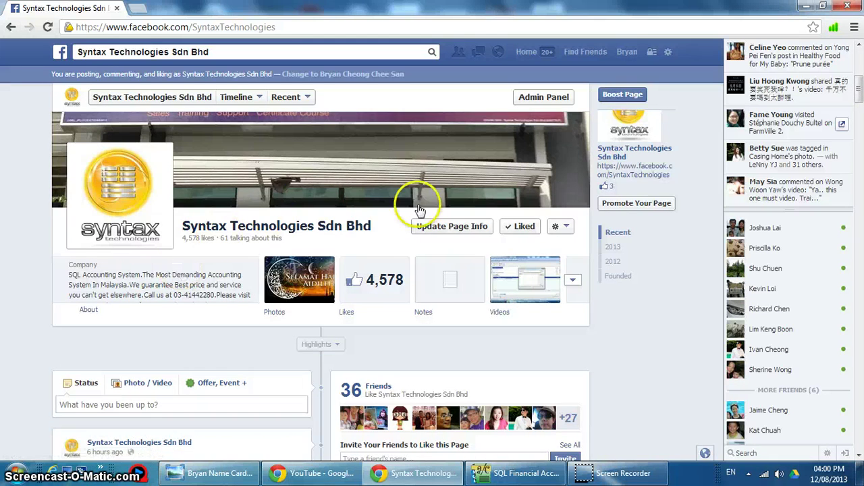
pyautogui.moveTo(517, 233)
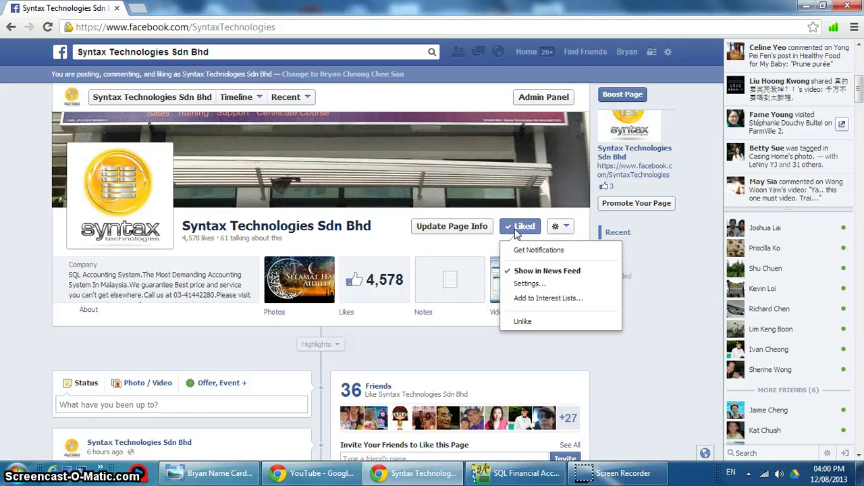
pyautogui.click(518, 474)
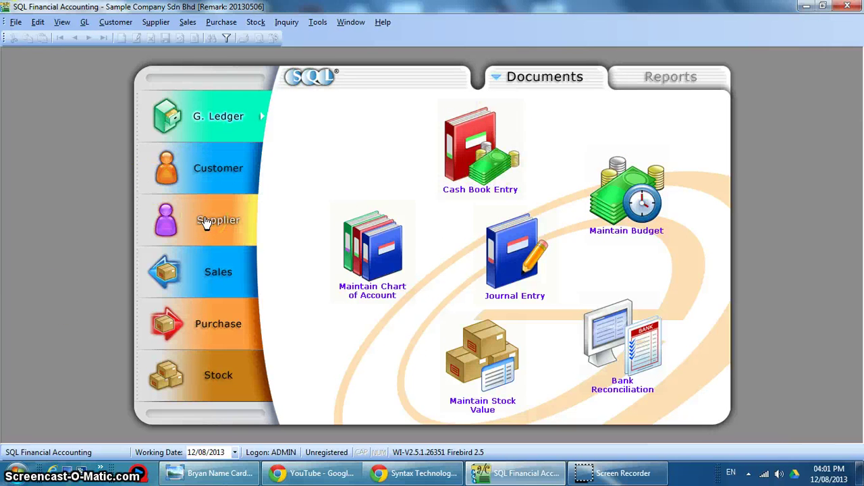
# - Open Backup Database and browse to the C:\SQL Backup folder as the destination
pyautogui.click(15, 26)
pyautogui.click(28, 104)
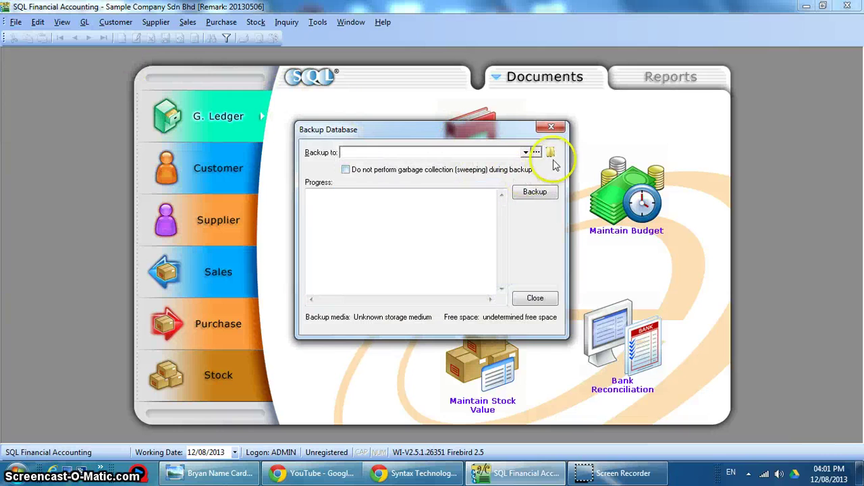
pyautogui.click(551, 153)
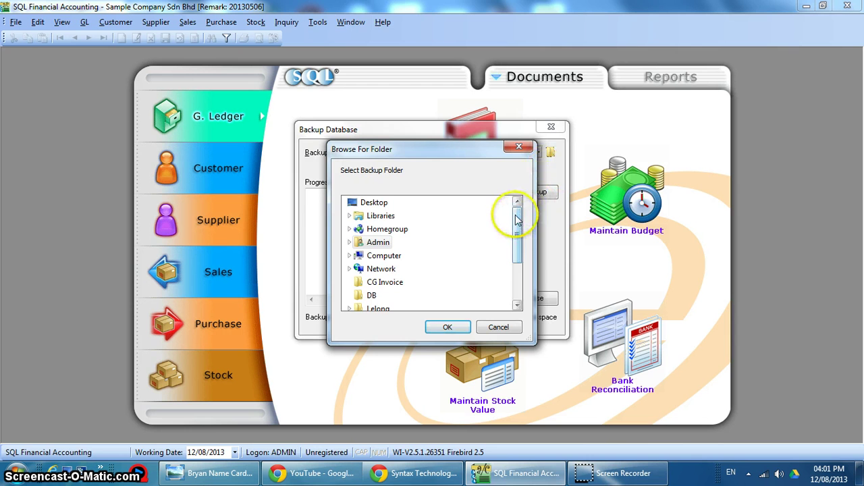
pyautogui.doubleClick(385, 256)
pyautogui.doubleClick(384, 269)
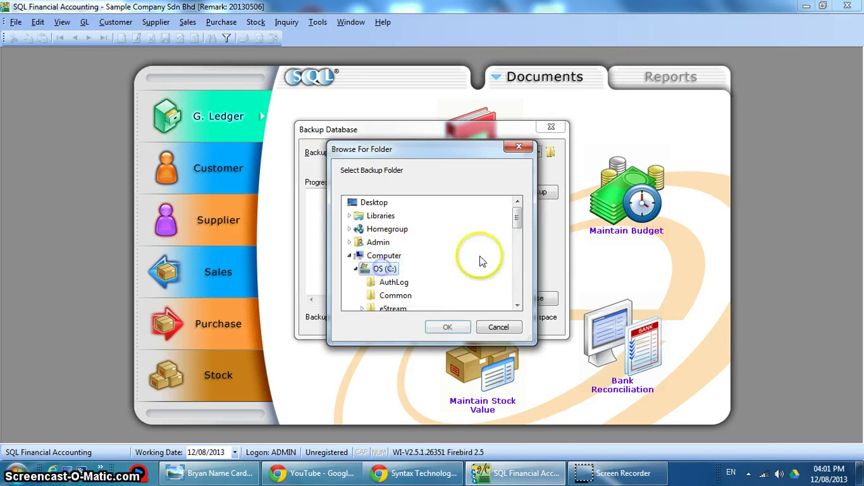
pyautogui.moveTo(518, 215); pyautogui.dragTo(517, 243)
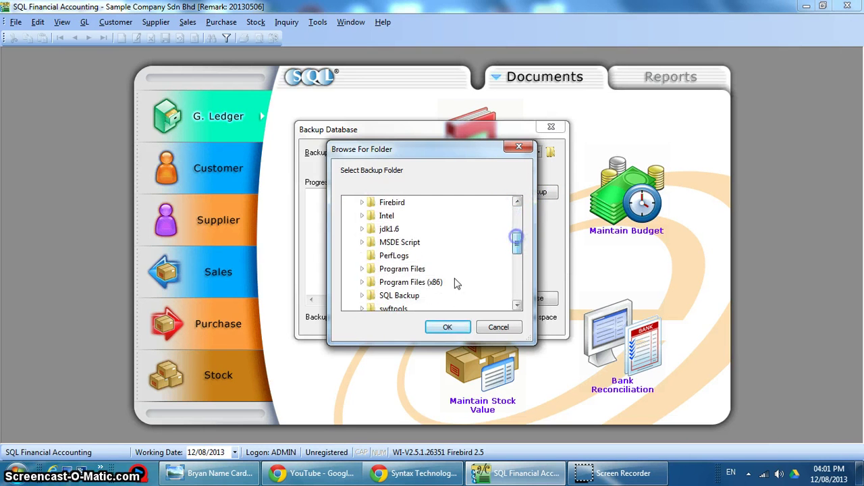
pyautogui.click(391, 296)
pyautogui.click(440, 324)
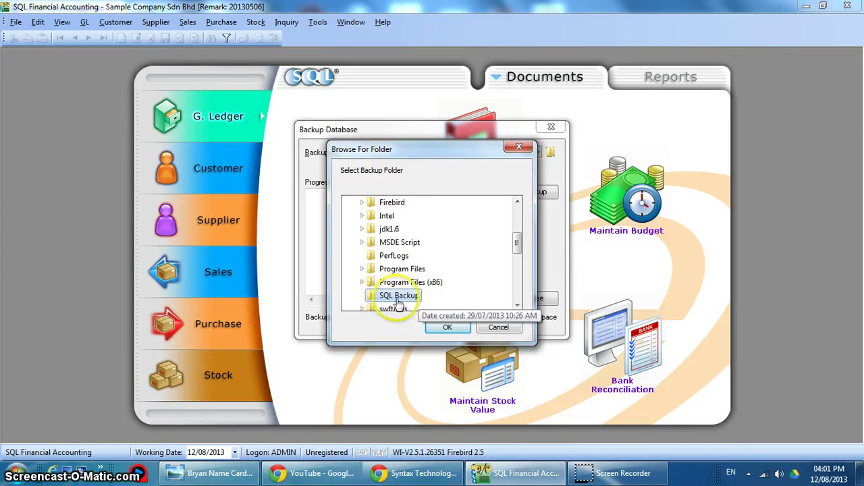
# - Confirm C:\SQL Backup, run the Sample Company backup, and show the desktop
pyautogui.click(449, 327)
pyautogui.click(534, 195)
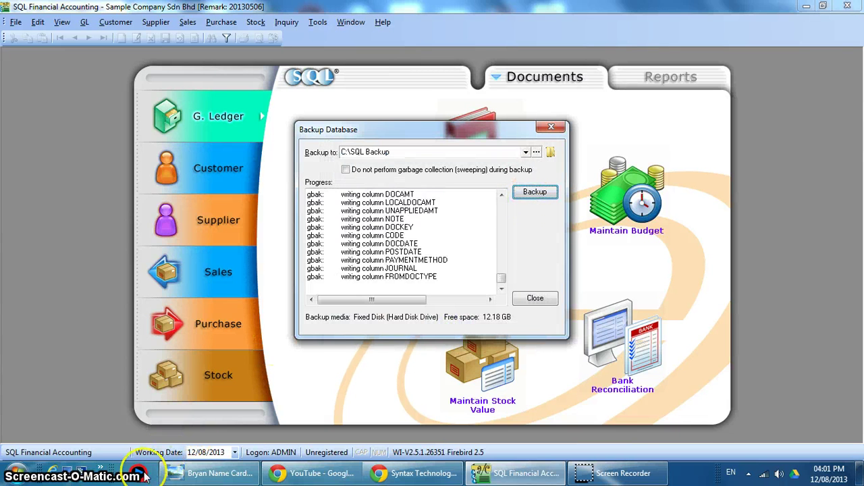
pyautogui.click(68, 467)
# - Open C:\SQL Backup in Explorer and close the finished Backup Database dialog
pyautogui.doubleClick(25, 45)
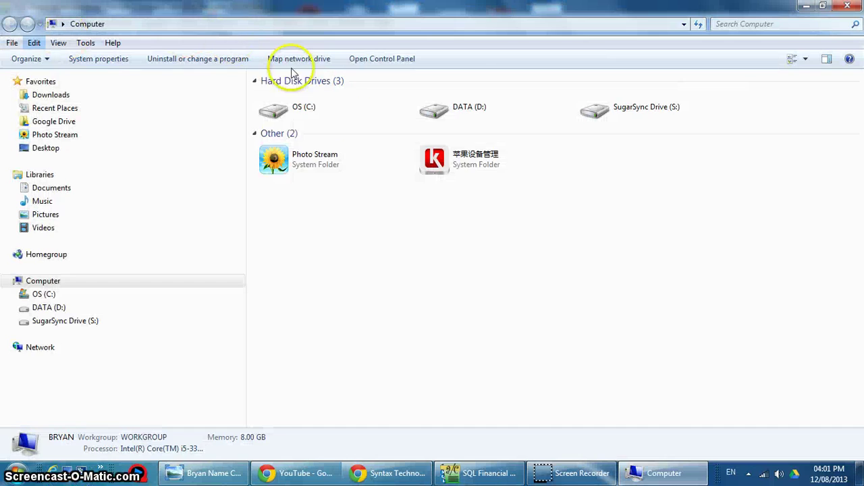
pyautogui.doubleClick(304, 110)
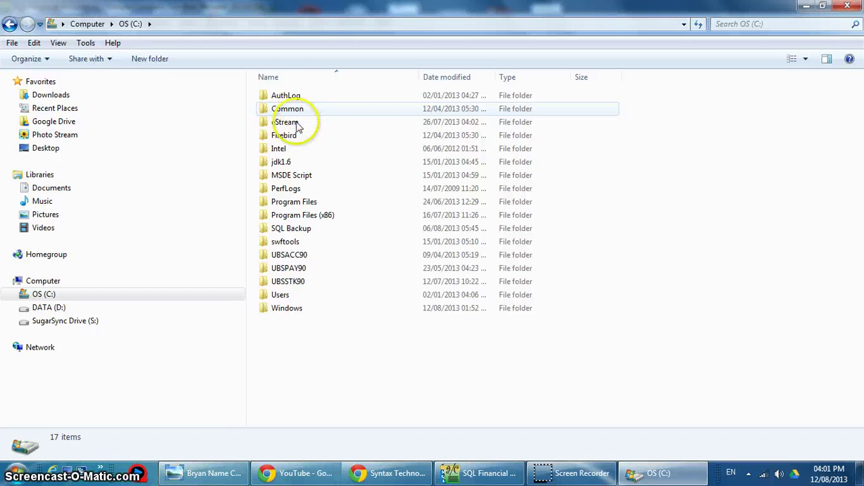
pyautogui.doubleClick(290, 228)
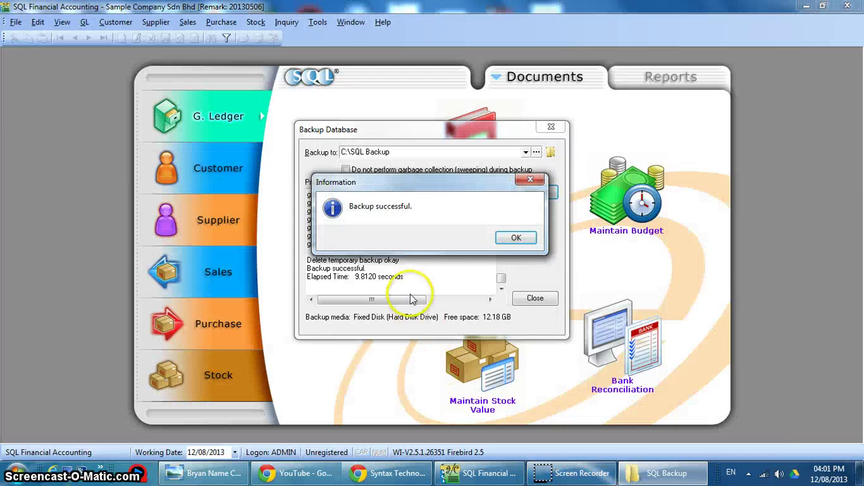
pyautogui.click(514, 238)
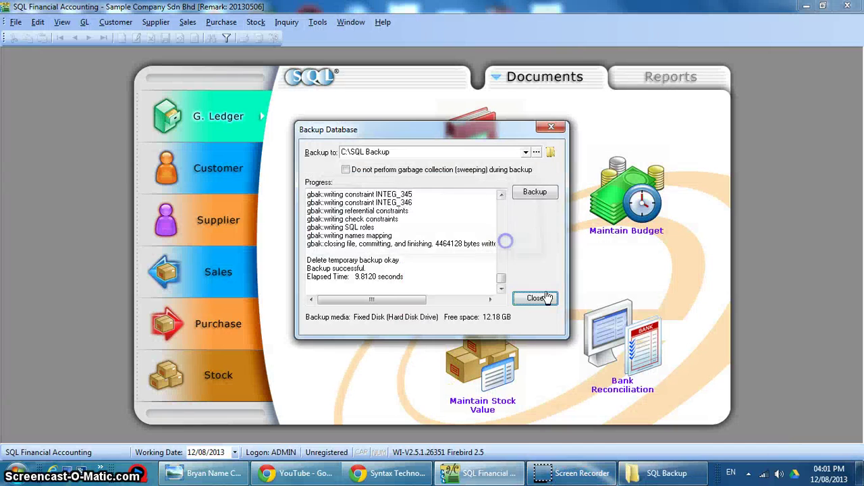
pyautogui.click(535, 297)
pyautogui.click(635, 476)
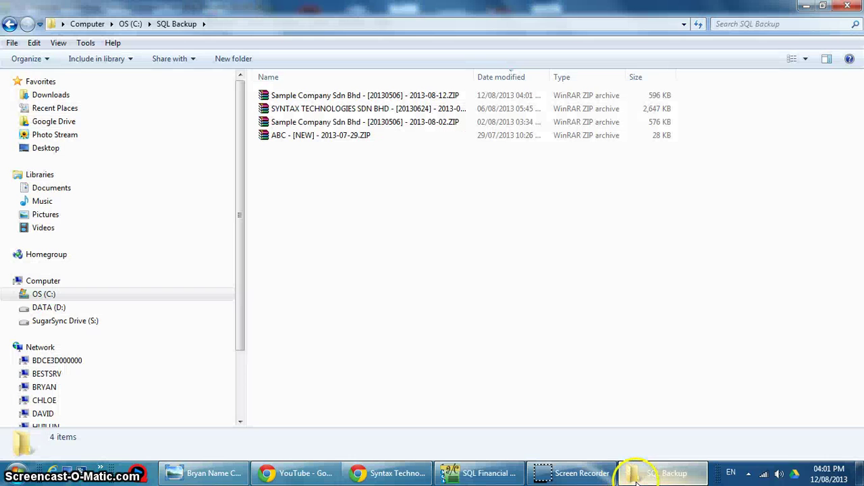
# - Compare the 2013-08-02 and new 2013-08-12 Sample Company backup ZIPs, then return to C:
pyautogui.click(328, 122)
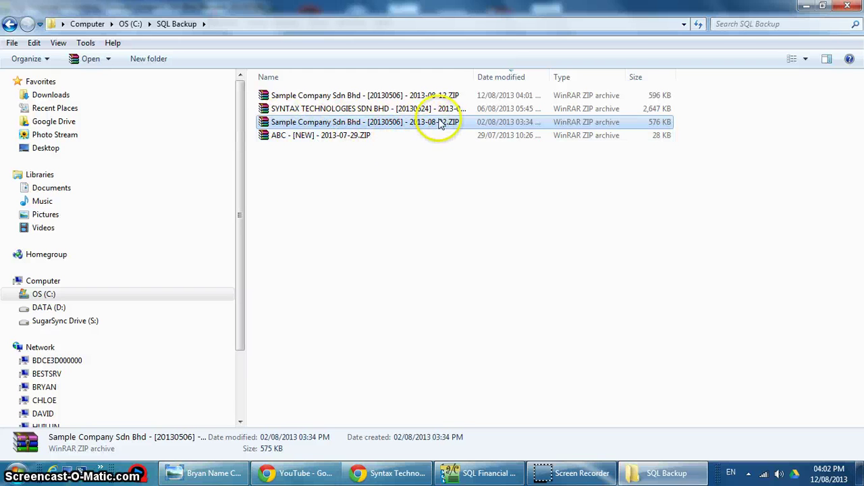
pyautogui.click(441, 98)
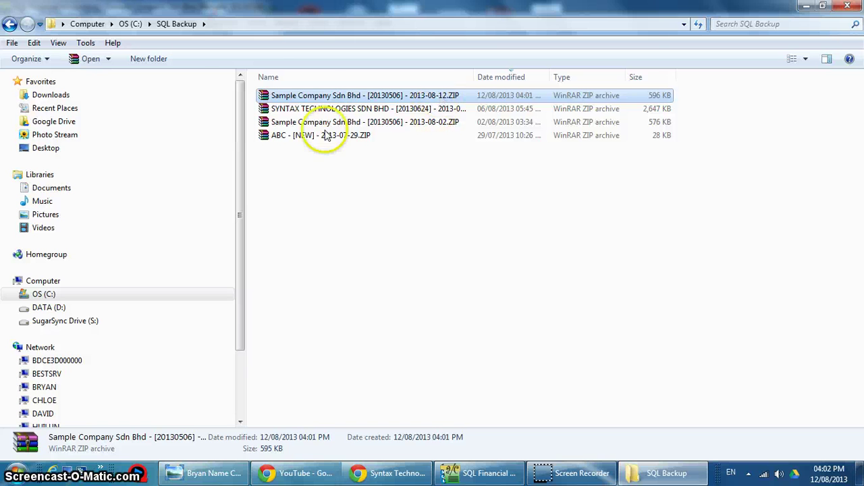
pyautogui.click(9, 25)
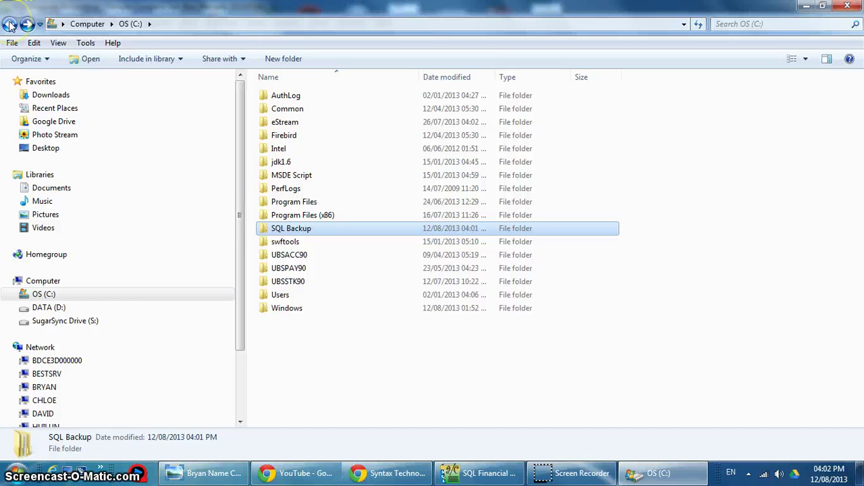
pyautogui.rightClick(270, 233)
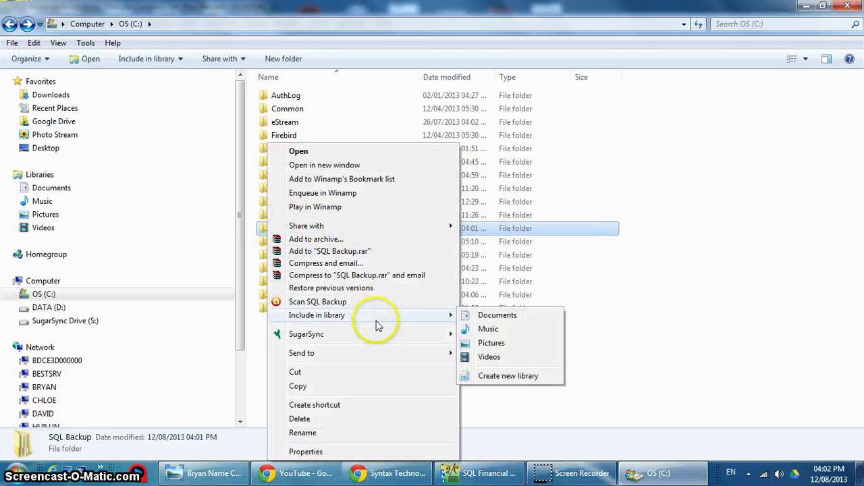
# - Return to SQL Financial Accounting and open the Logon dialog via File > Logon
pyautogui.click(807, 297)
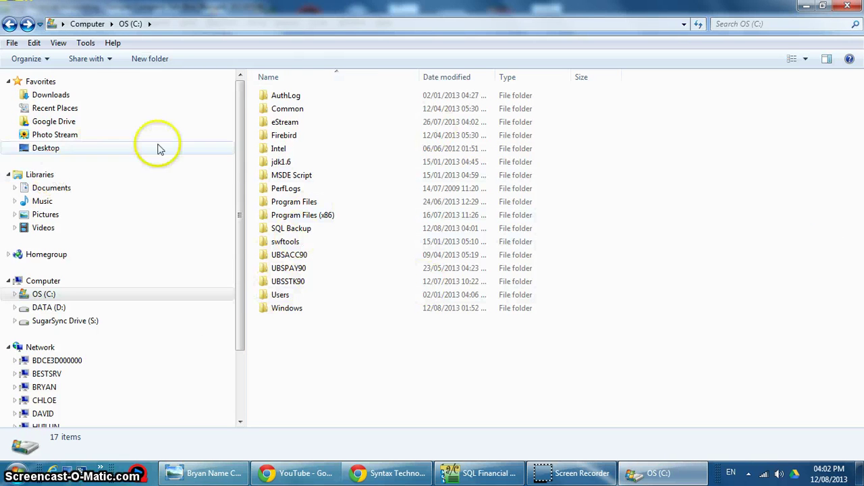
pyautogui.click(477, 473)
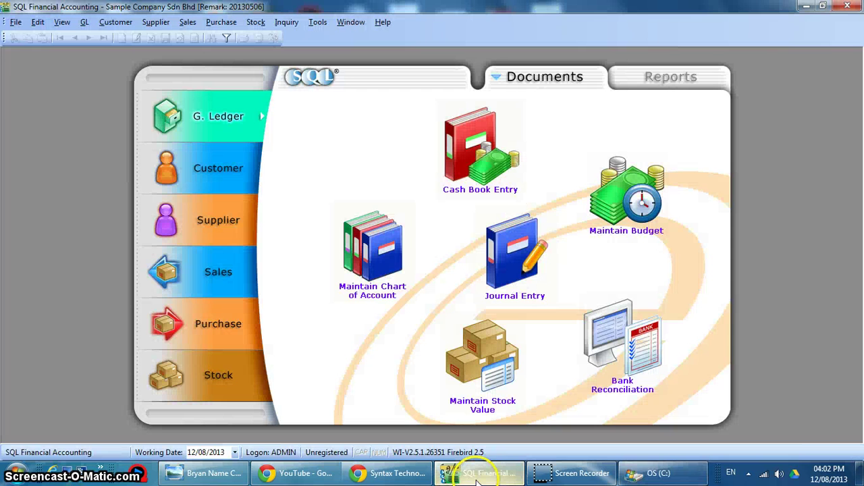
pyautogui.click(15, 22)
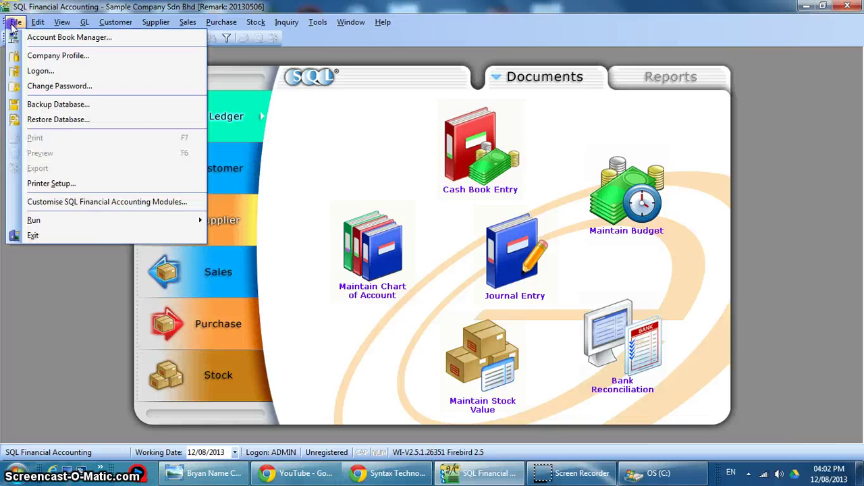
pyautogui.click(23, 73)
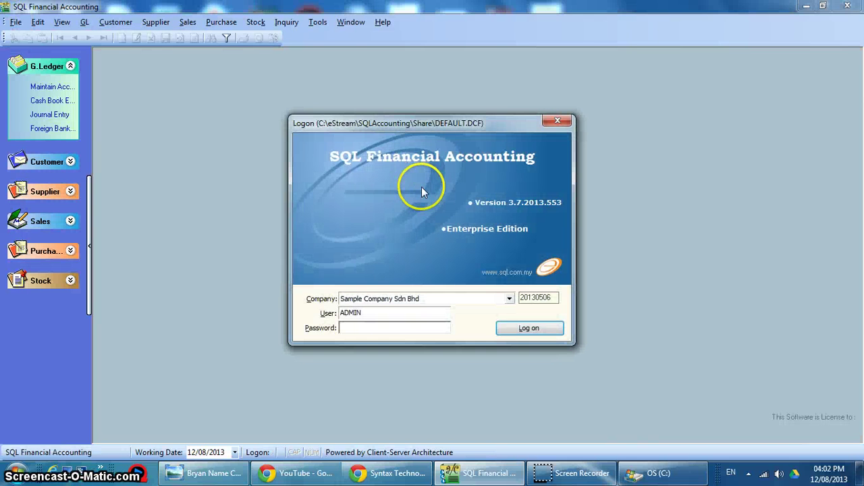
# - Open Account Book Manager from the Logon window and choose New > Restore From Backup
pyautogui.rightClick(348, 128)
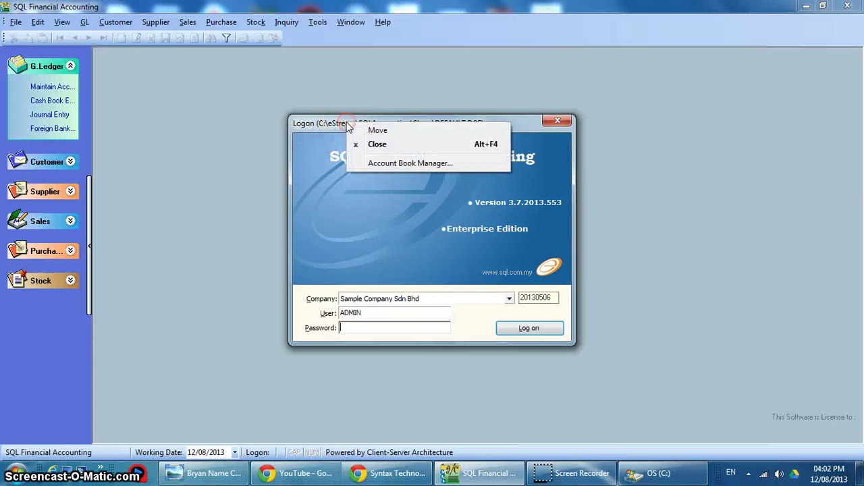
pyautogui.click(382, 164)
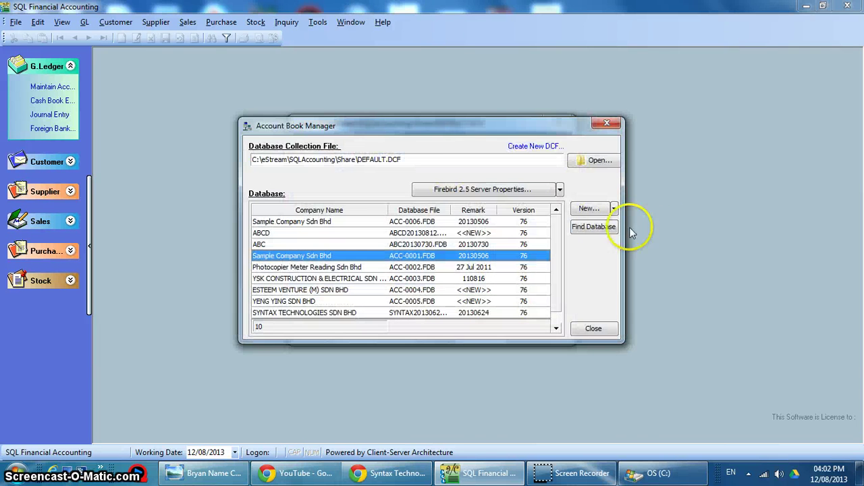
pyautogui.click(615, 209)
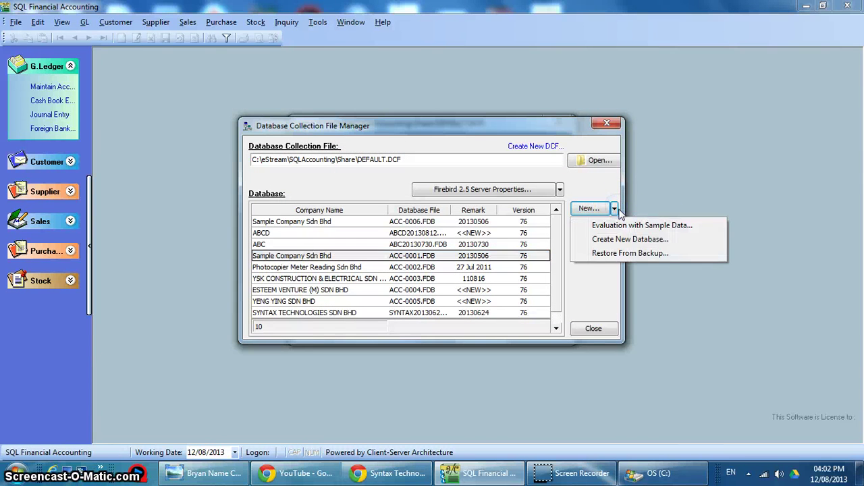
pyautogui.click(616, 254)
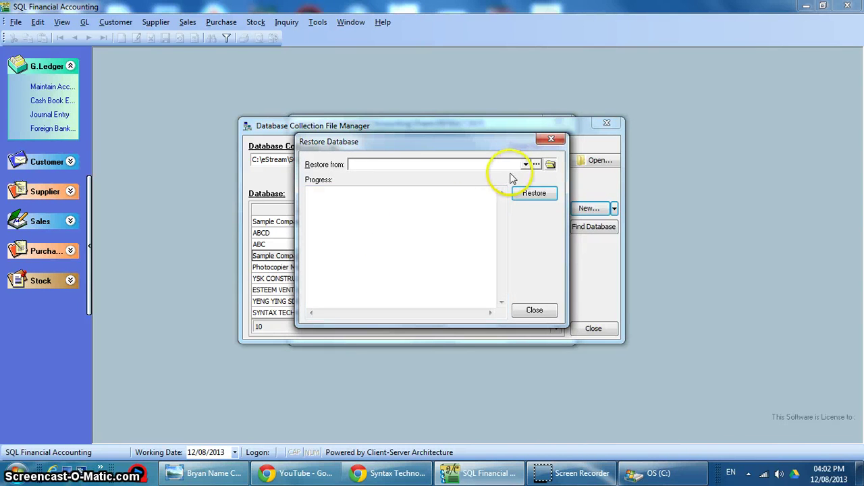
# - Pick the 2013-08-12 Sample Company backup ZIP in C:\SQL Backup and start the restore
pyautogui.click(551, 165)
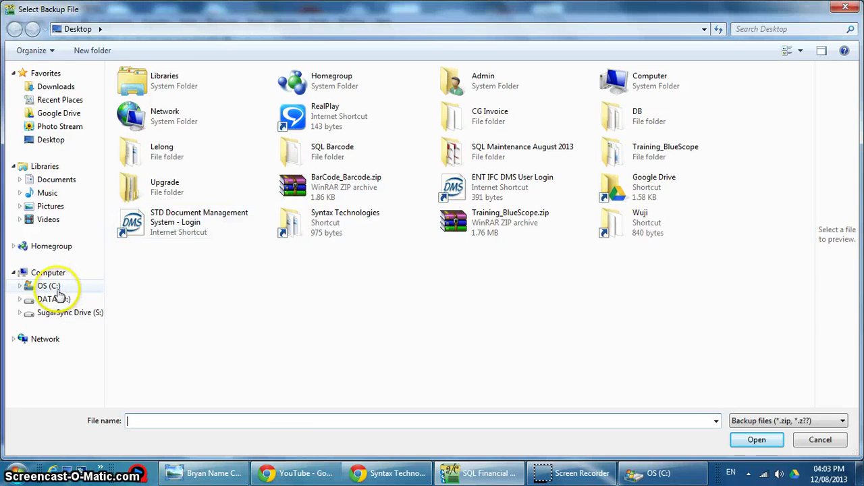
pyautogui.click(57, 289)
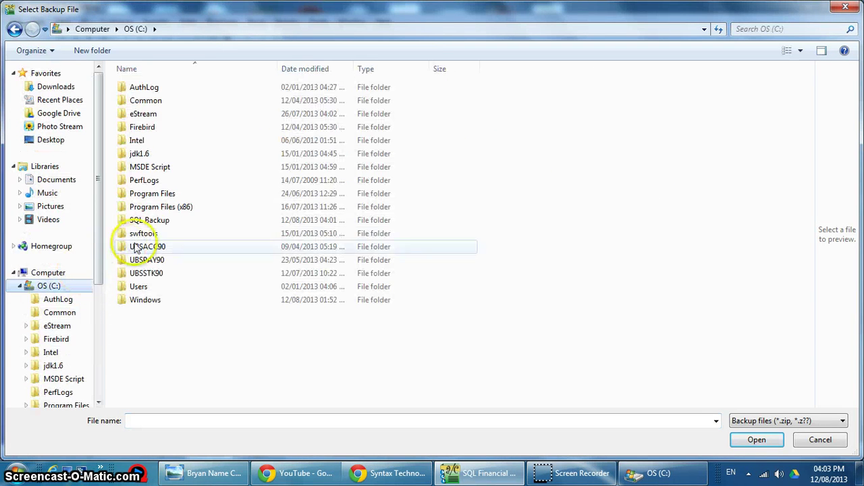
pyautogui.doubleClick(154, 225)
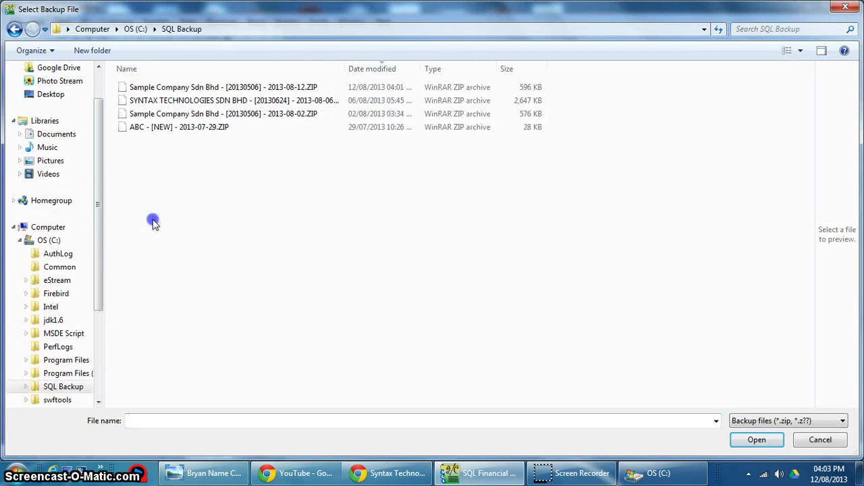
pyautogui.doubleClick(178, 87)
pyautogui.click(517, 195)
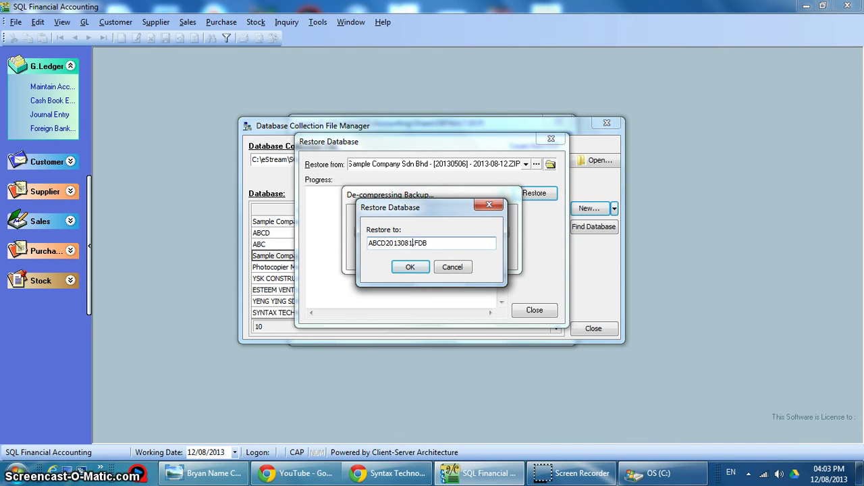
# - Accept the new database file name, acknowledge the successful restore, and close the Restore Database dialog
pyautogui.click(410, 268)
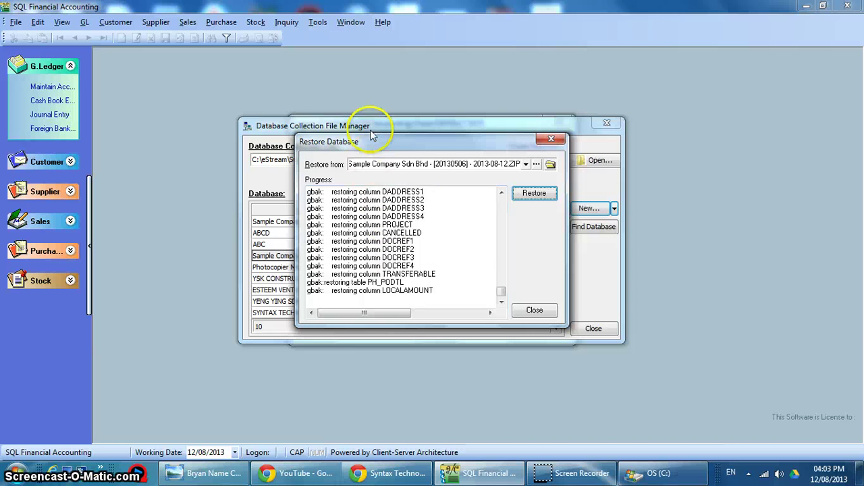
pyautogui.moveTo(368, 142); pyautogui.dragTo(650, 147)
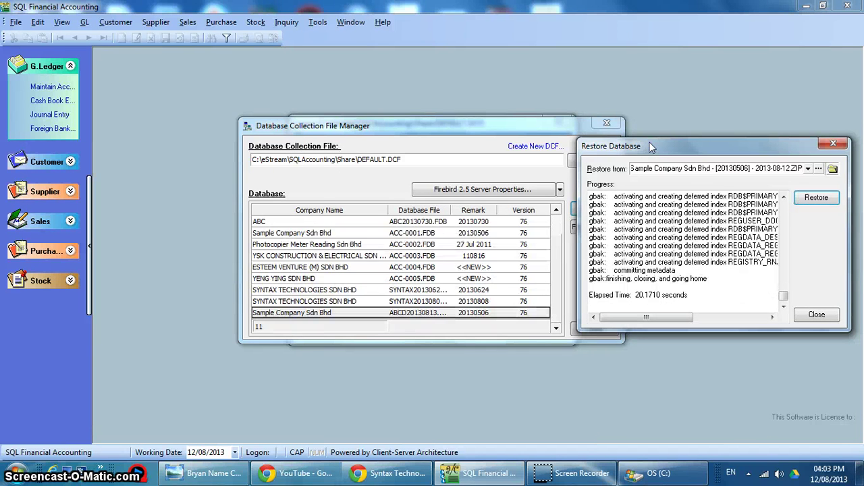
pyautogui.click(515, 237)
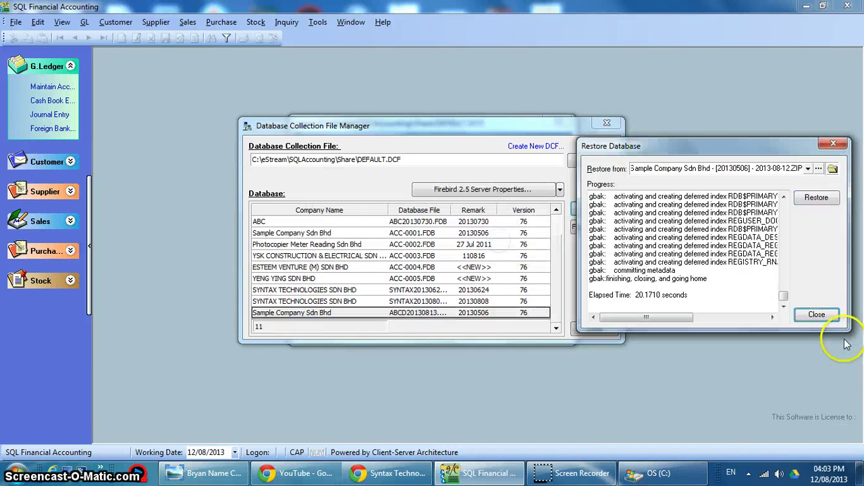
pyautogui.click(830, 317)
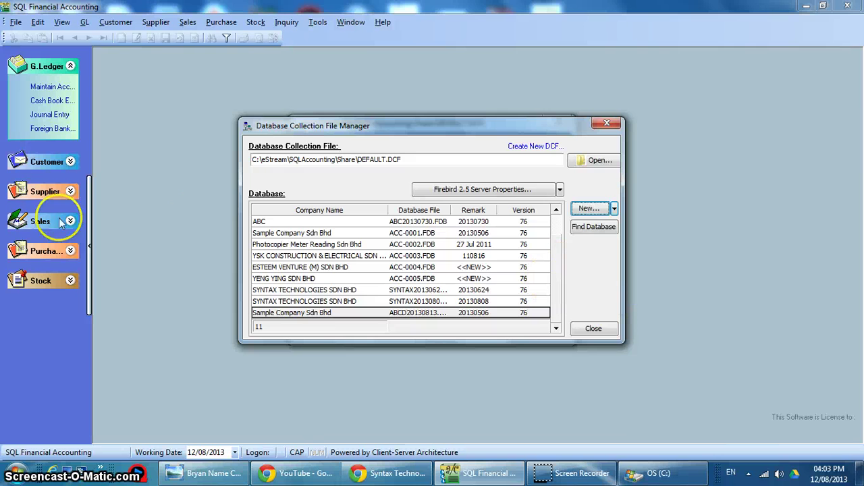
# - Select the restored Sample Company database row and close the database list
pyautogui.click(274, 314)
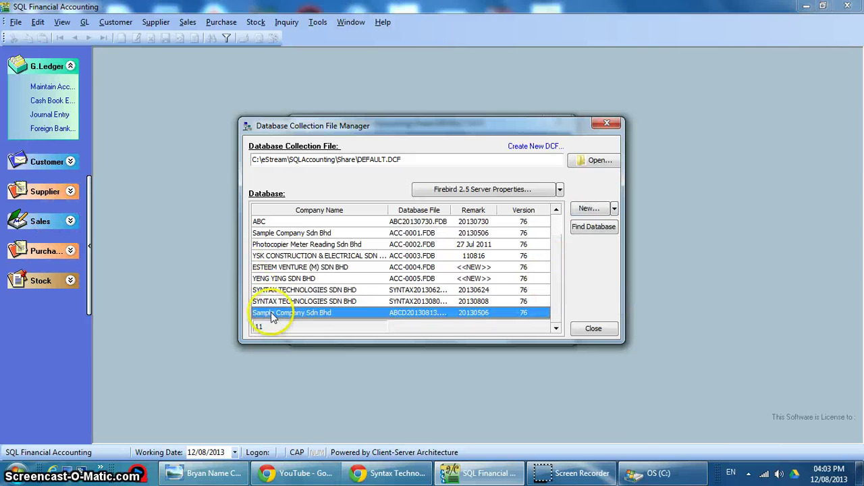
pyautogui.click(284, 234)
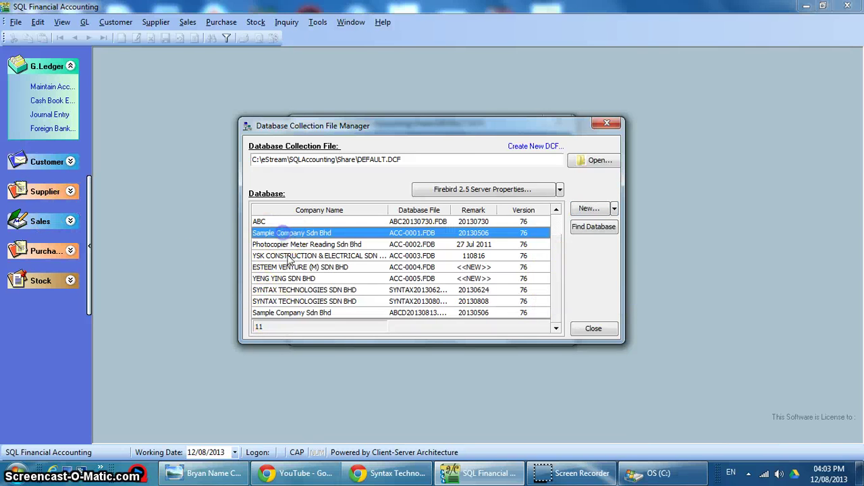
pyautogui.click(284, 313)
pyautogui.click(593, 328)
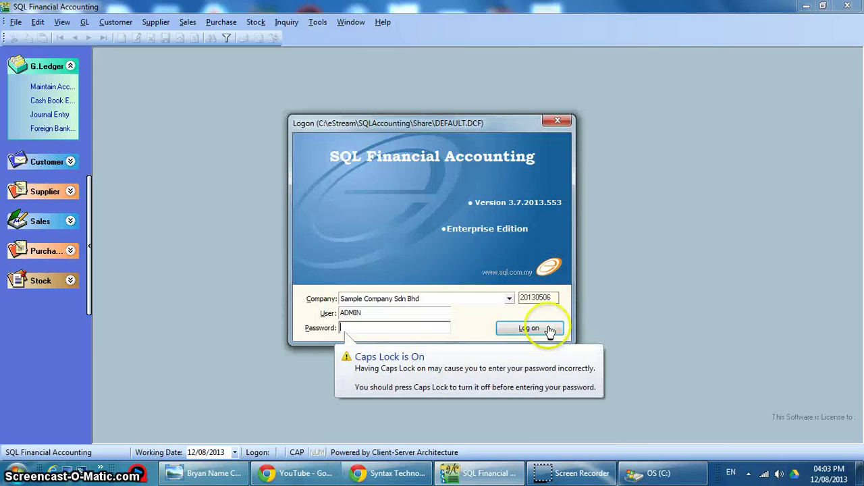
# - Log on to the restored Sample Company Sdn Bhd as ADMIN with the account password
pyautogui.click(428, 303)
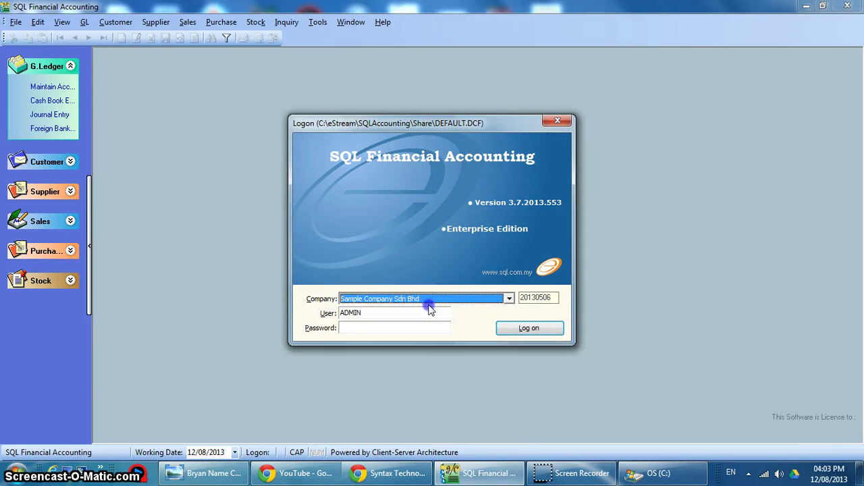
pyautogui.click(433, 304)
pyautogui.click(419, 401)
pyautogui.click(365, 326)
pyautogui.write('AD')
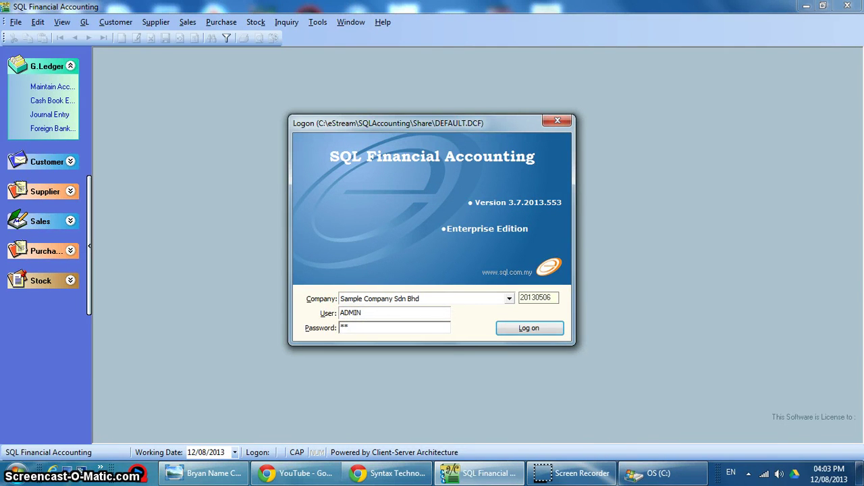
pyautogui.write('MIN')
pyautogui.press('Return')
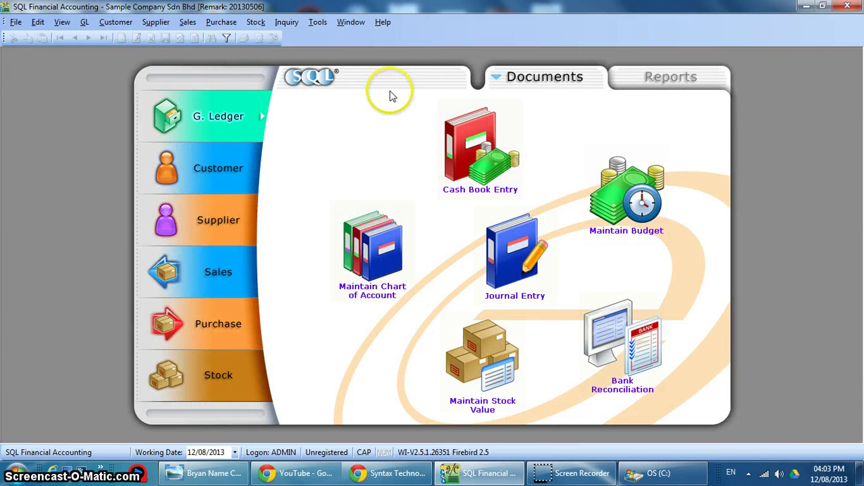
# - In the Company Profile, replace the remark 20130506 with BETUL and save it
pyautogui.click(14, 21)
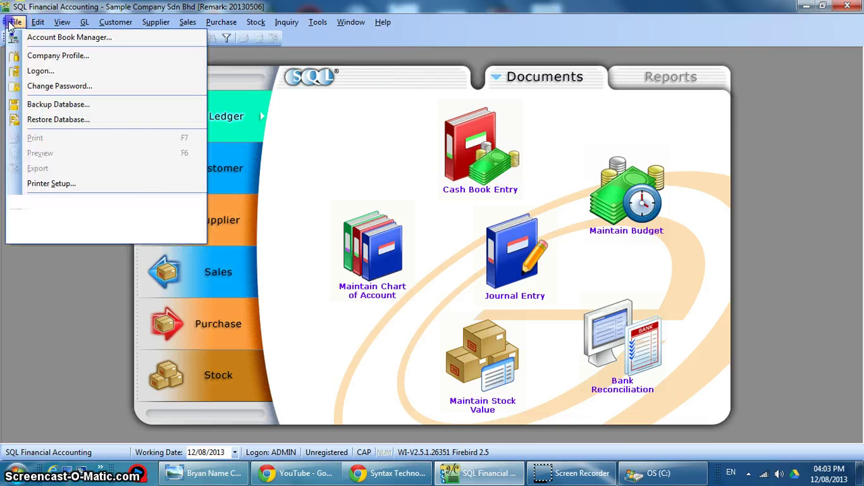
pyautogui.click(45, 60)
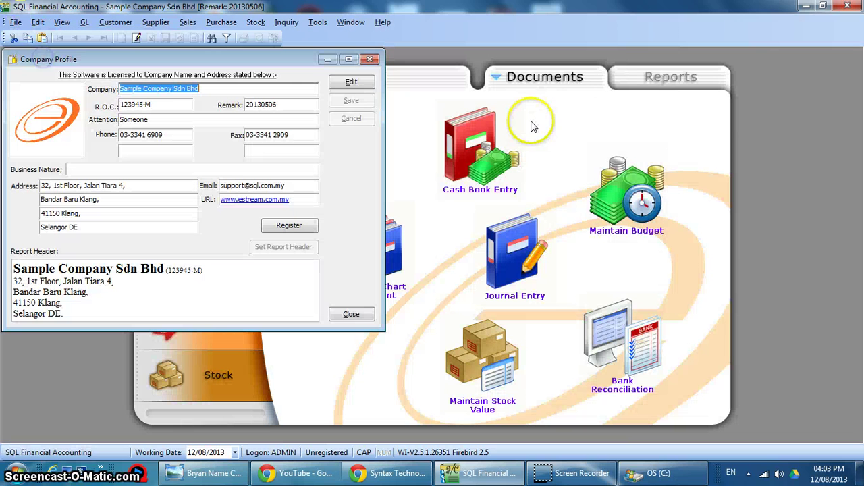
pyautogui.click(352, 82)
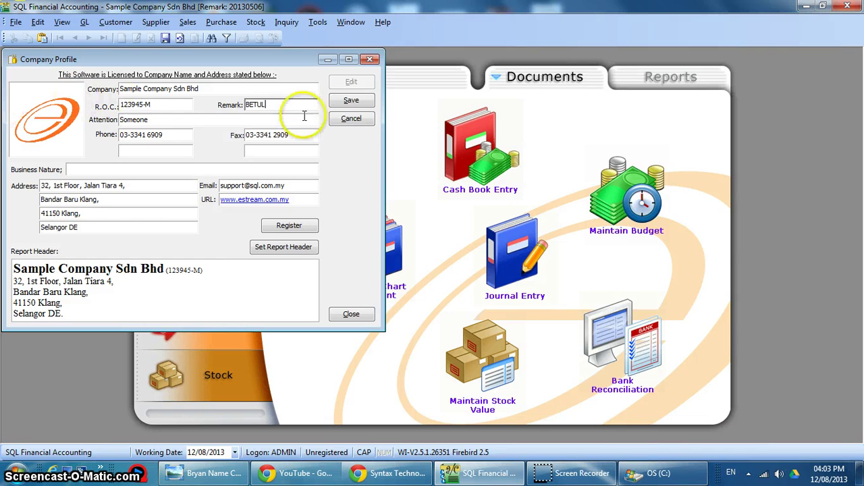
pyautogui.click(352, 100)
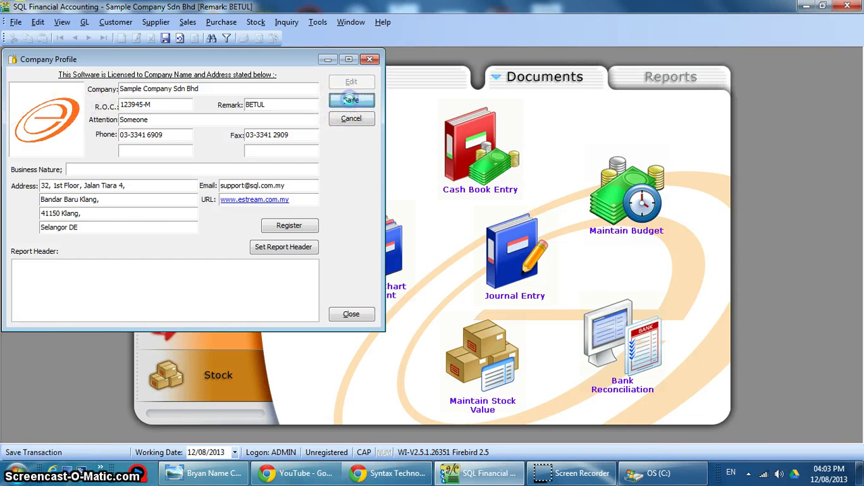
pyautogui.click(371, 61)
pyautogui.click(15, 22)
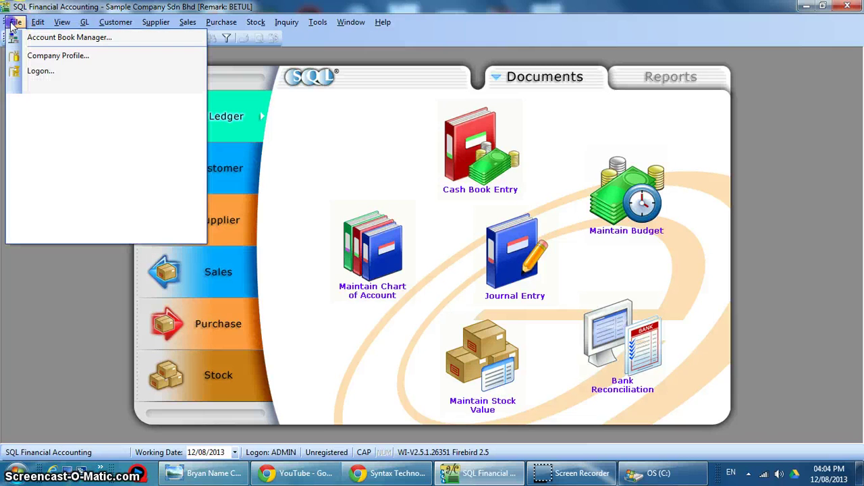
# - From the Account Book Manager, delete the original ACC-0001 Sample Company database using the admin password
pyautogui.click(61, 70)
pyautogui.rightClick(397, 129)
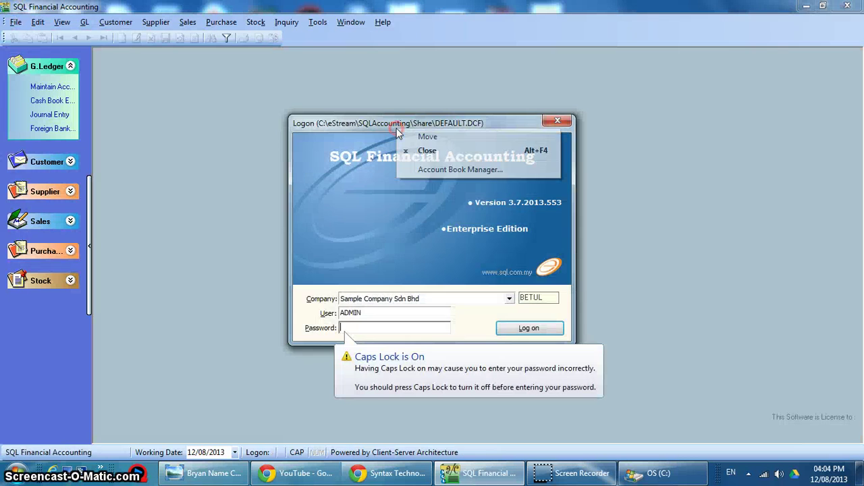
pyautogui.click(414, 169)
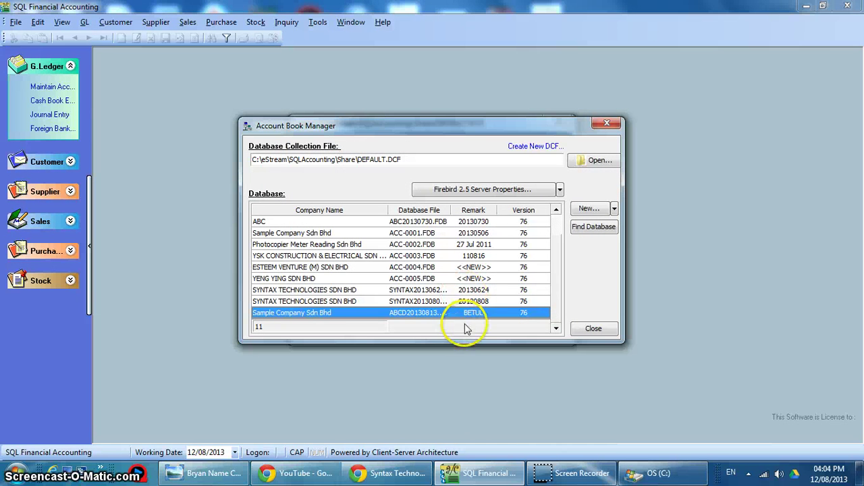
pyautogui.rightClick(309, 234)
pyautogui.click(353, 276)
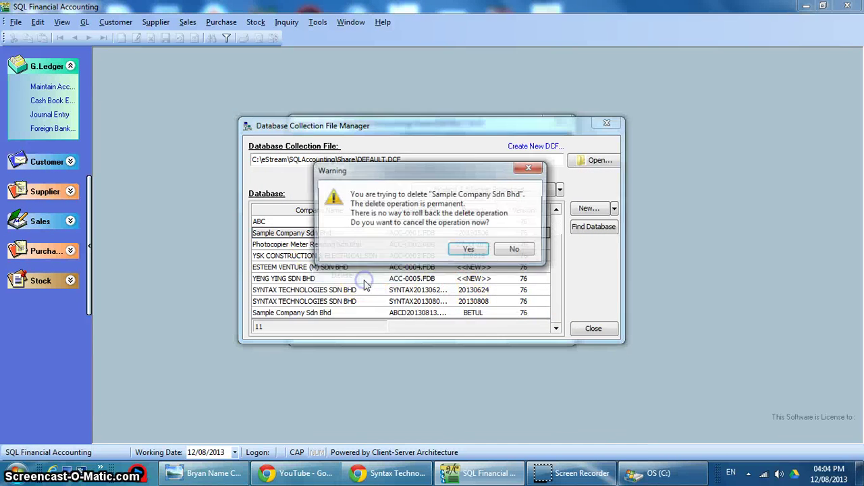
pyautogui.click(514, 250)
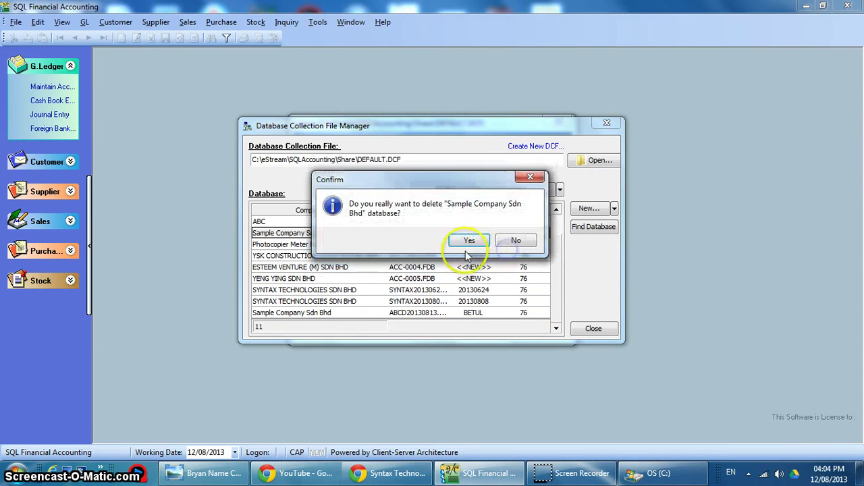
pyautogui.click(472, 242)
pyautogui.write('ADMI')
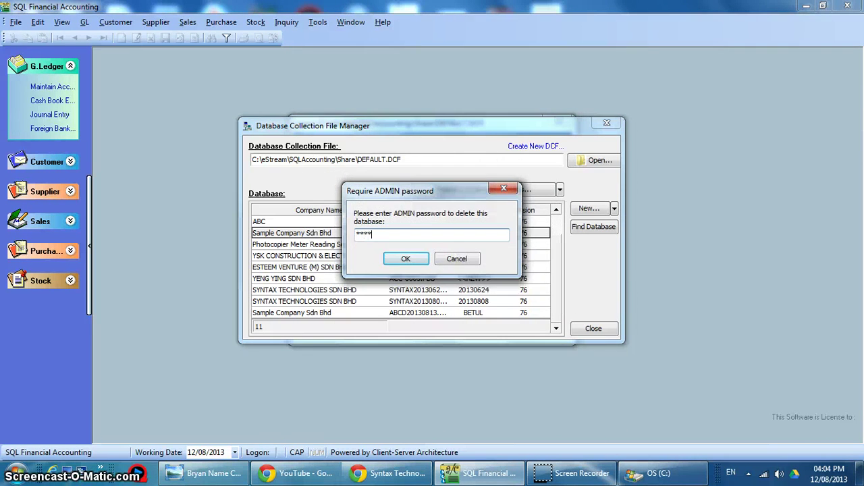
pyautogui.write('N')
pyautogui.press('Return')
pyautogui.press('Return')
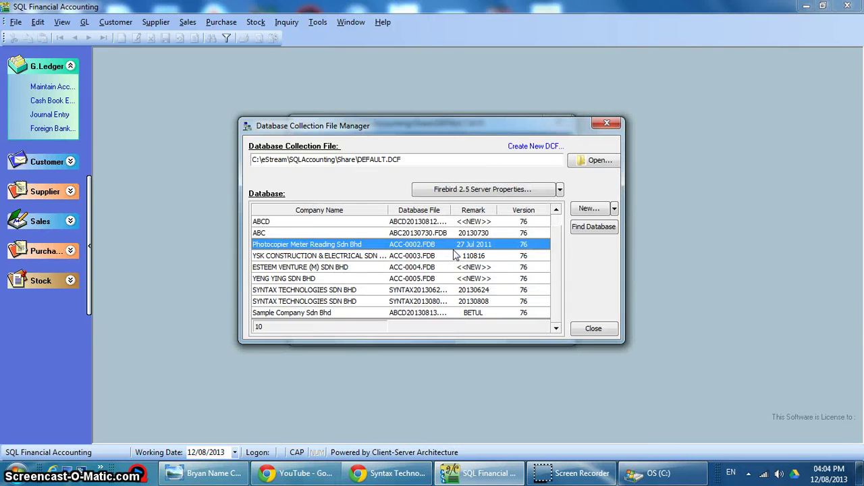
pyautogui.click(588, 328)
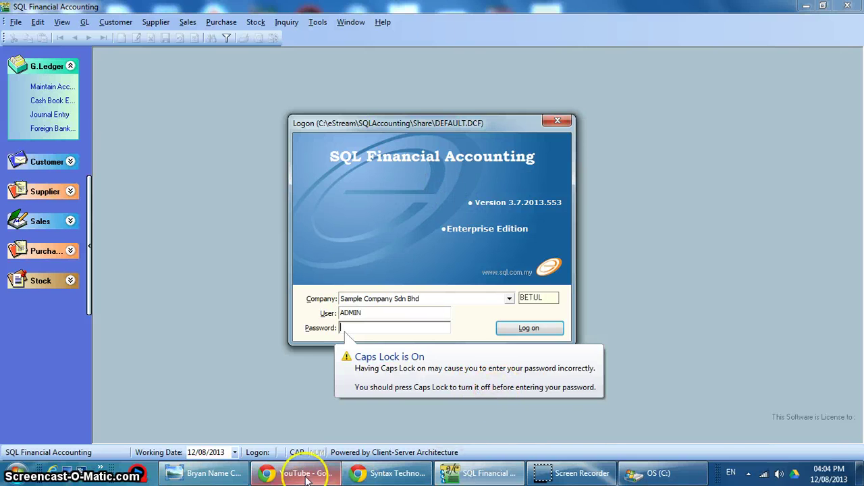
# - Bring the Syntax name card image into view in Photo Viewer
pyautogui.click(388, 473)
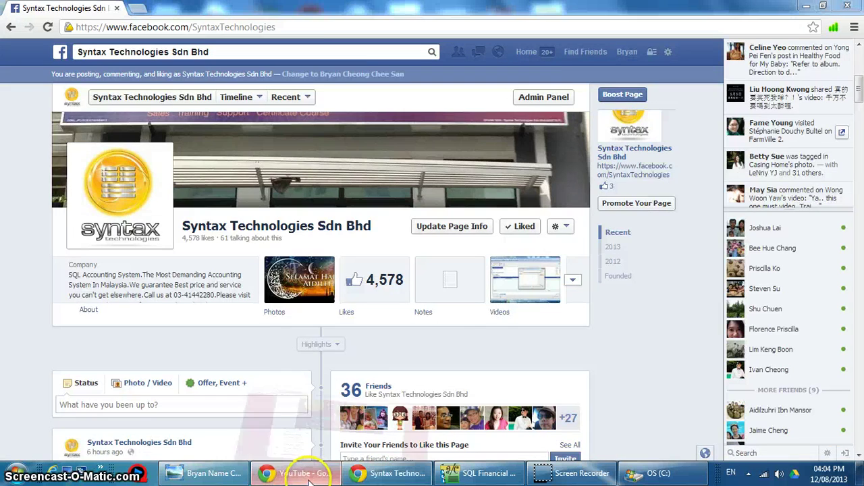
pyautogui.click(312, 476)
pyautogui.click(210, 472)
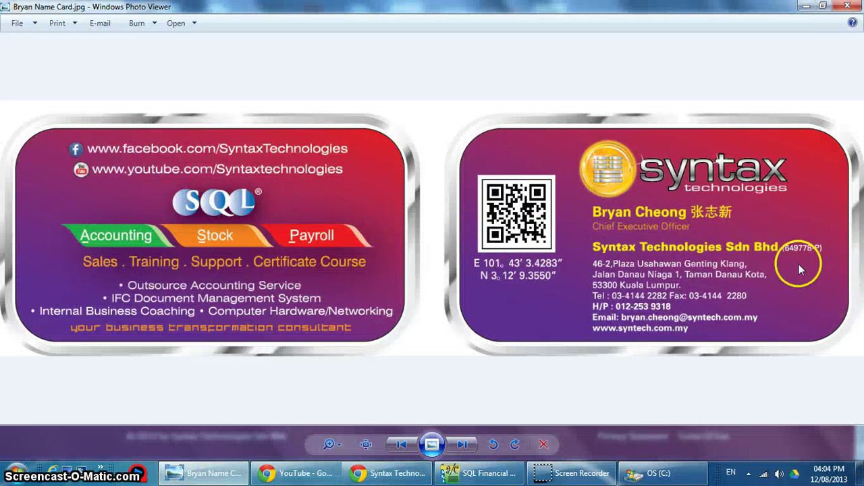